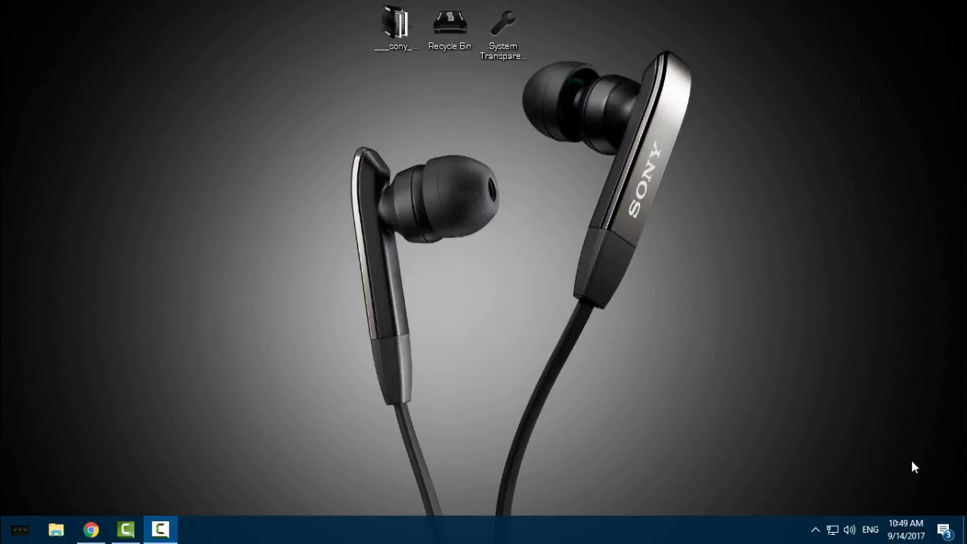
pyautogui.click(394, 26)
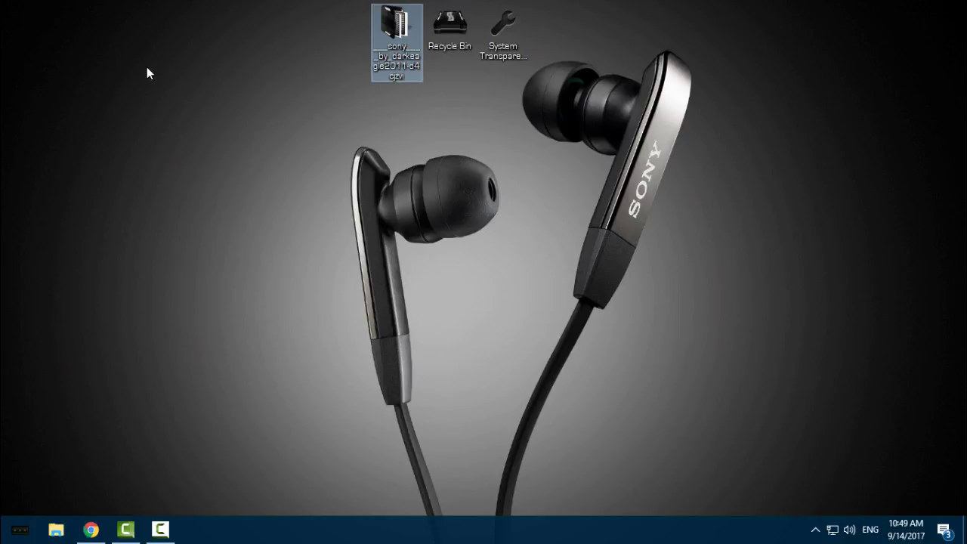
pyautogui.click(166, 141)
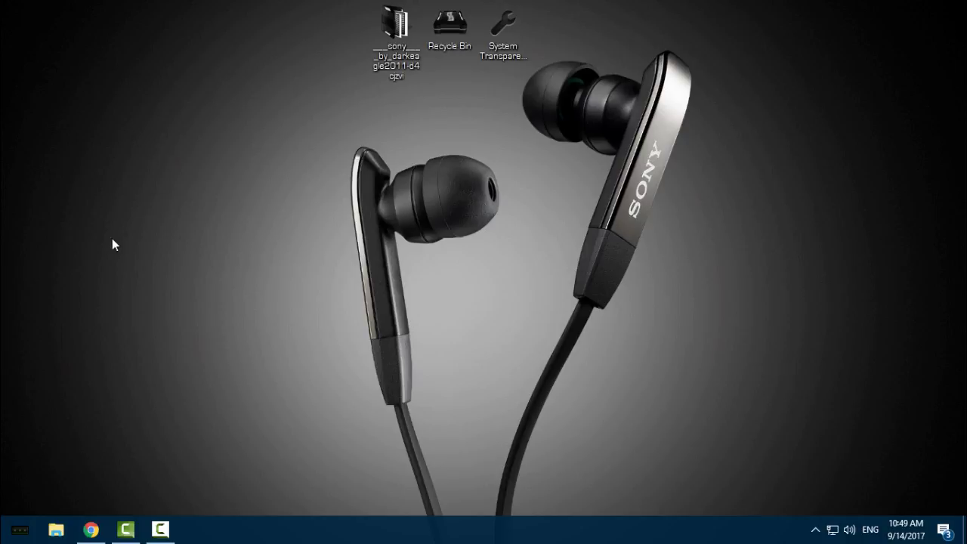
pyautogui.click(89, 528)
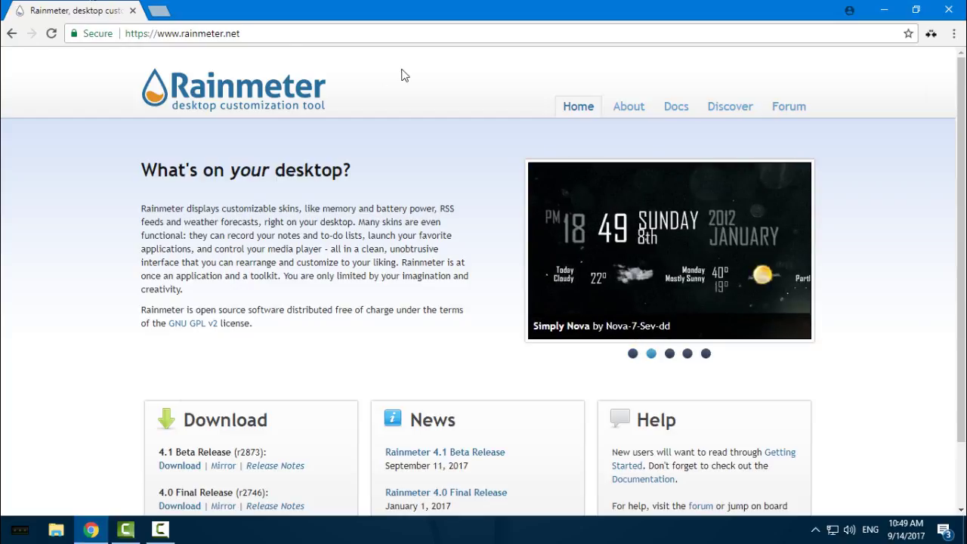
pyautogui.moveTo(218, 35); pyautogui.dragTo(377, 28)
pyautogui.click(249, 36)
pyautogui.scroll(-1, 293, 228)
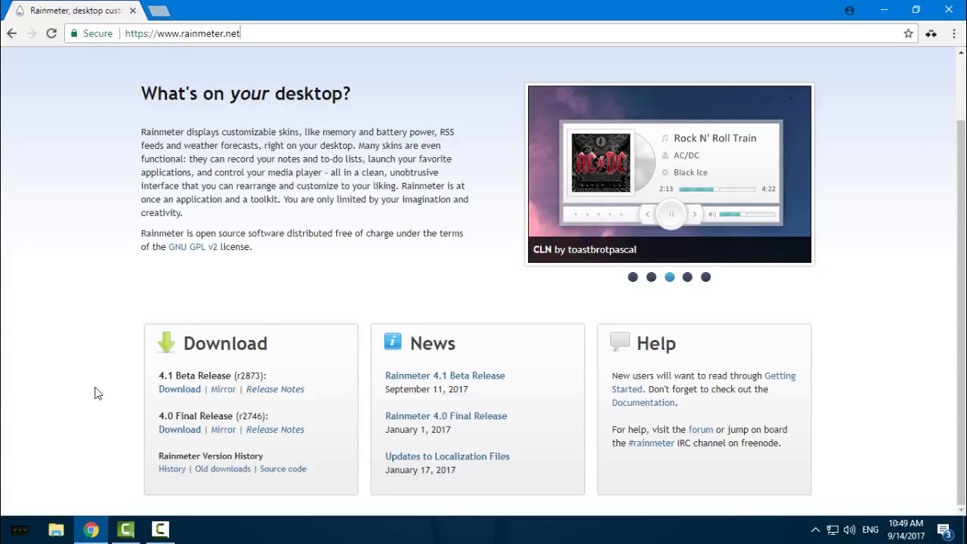
pyautogui.click(951, 10)
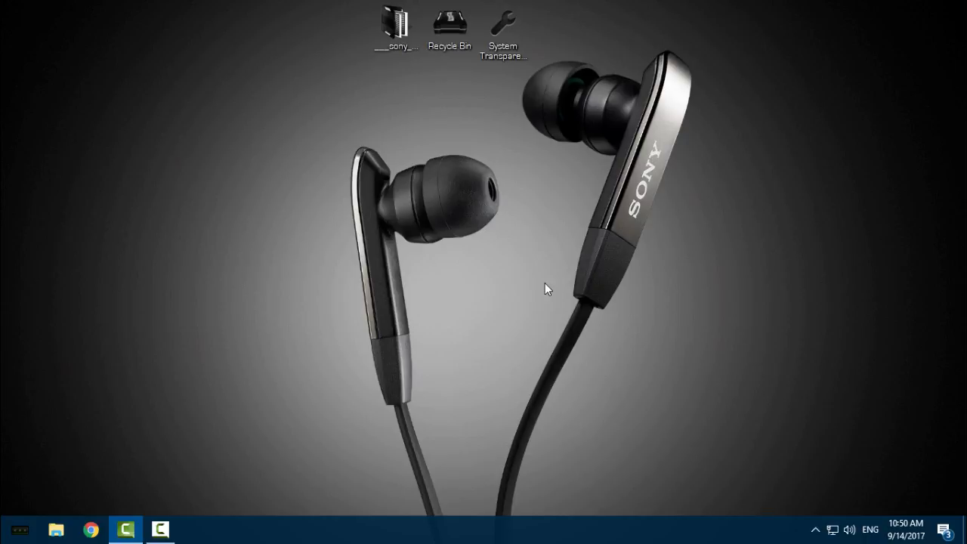
# Step: Refresh the desktop and exit the running Rainmeter instance
pyautogui.click(815, 530)
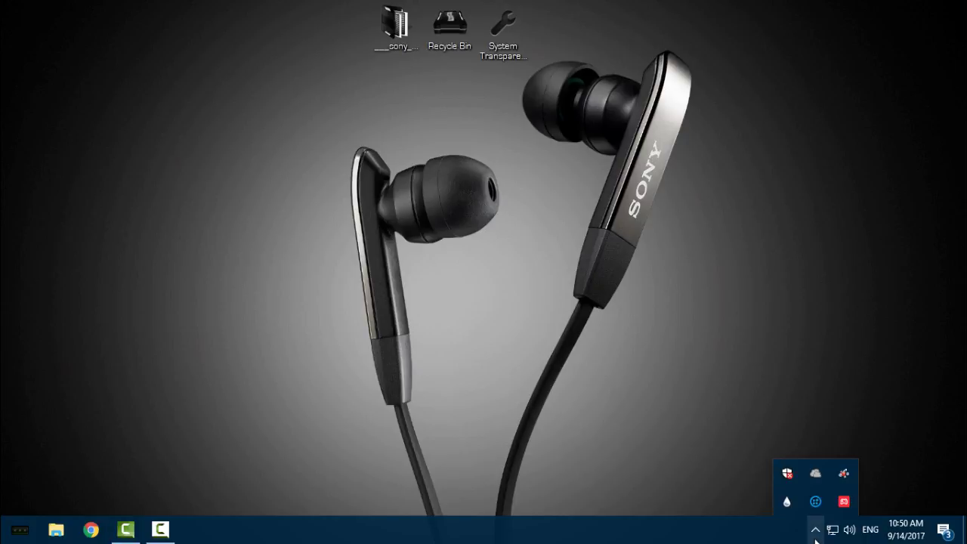
pyautogui.click(600, 345)
pyautogui.rightClick(510, 247)
pyautogui.click(563, 305)
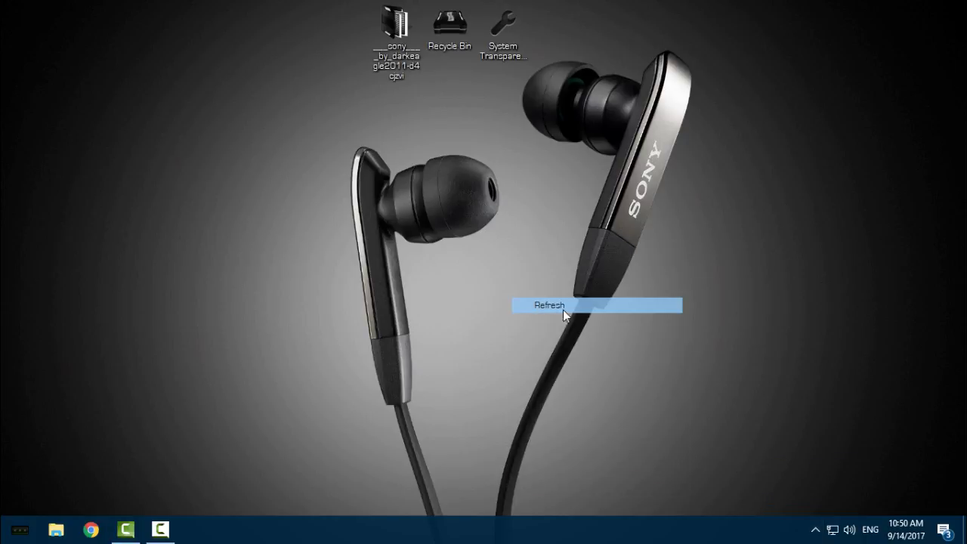
pyautogui.click(815, 529)
pyautogui.rightClick(792, 496)
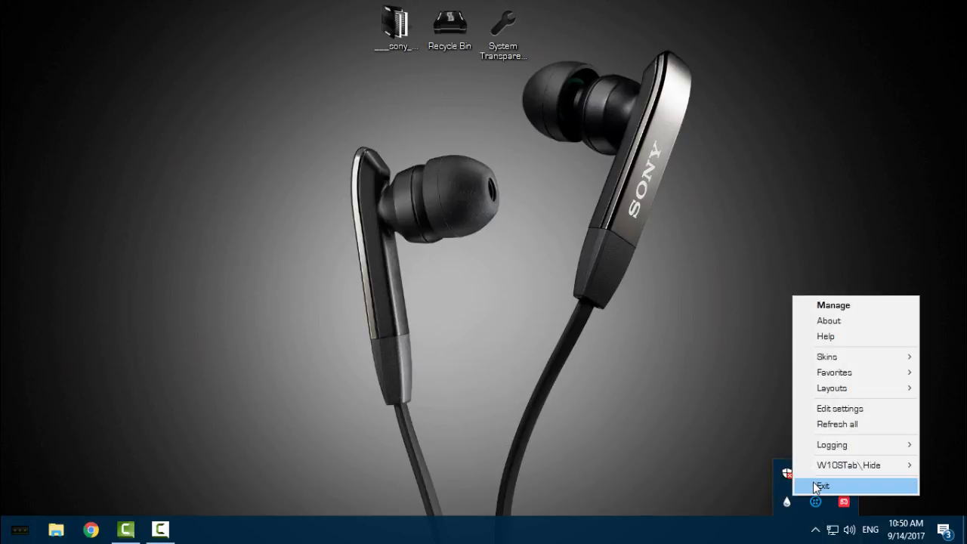
pyautogui.click(813, 483)
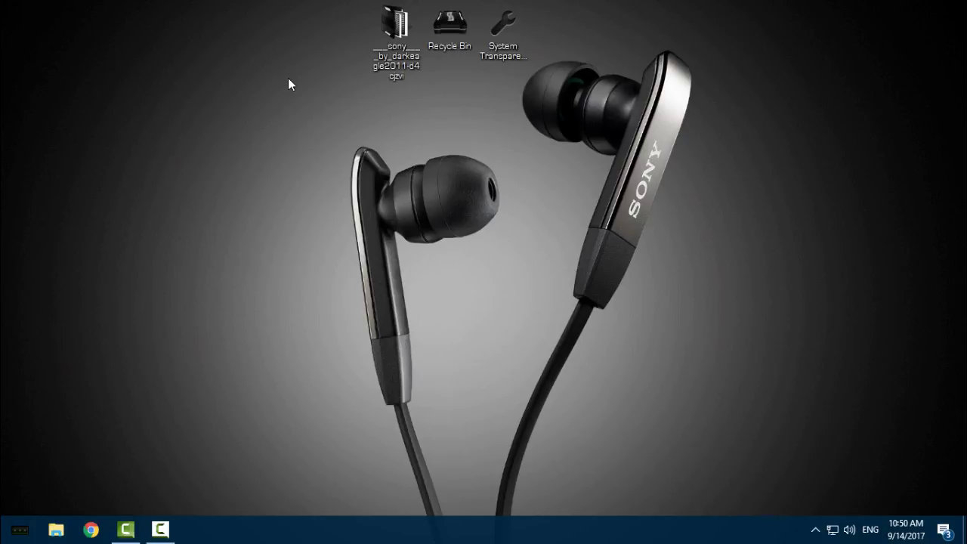
# Step: Open the downloaded Sony skin folder from the desktop and look at its Sony Wallpaper and Sony Screenshot image files
pyautogui.doubleClick(412, 47)
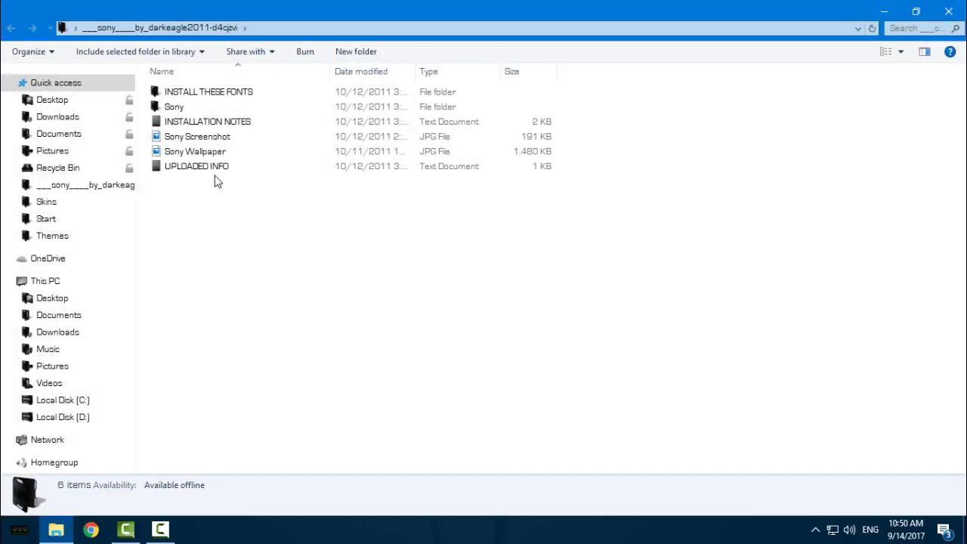
pyautogui.click(226, 154)
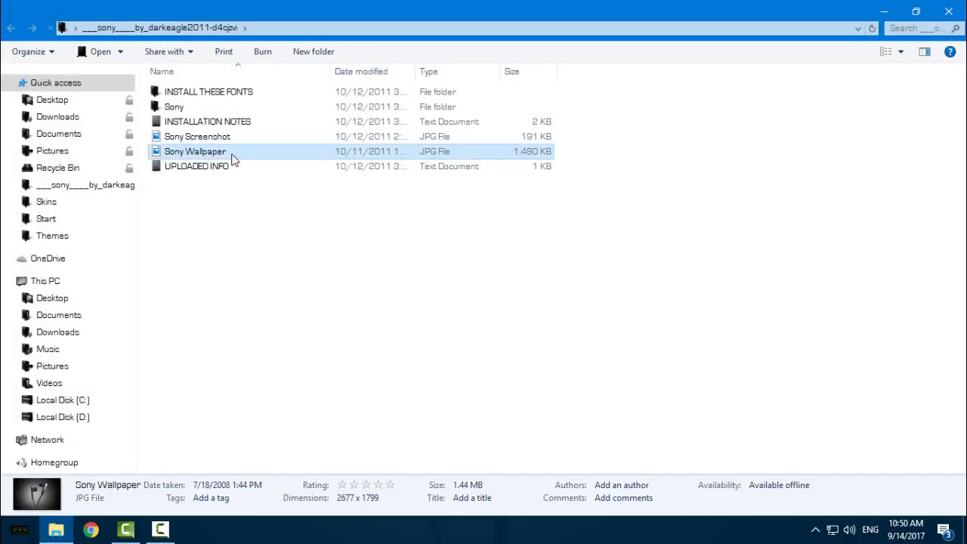
pyautogui.moveTo(665, 9); pyautogui.dragTo(713, 11)
pyautogui.click(217, 141)
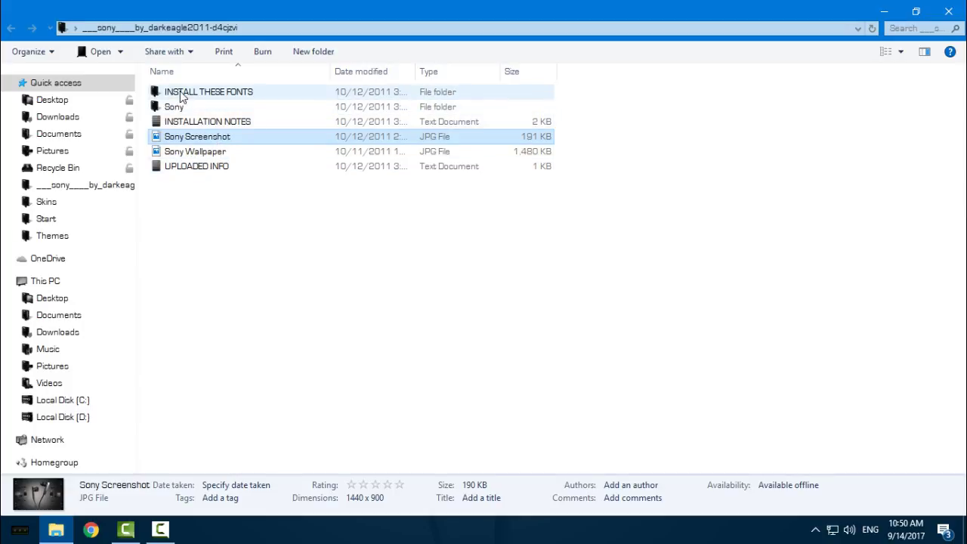
# Step: Install the digitalsansefmedium and digital-serial-bold fonts from the INSTALL THESE FONTS folder
pyautogui.click(172, 94)
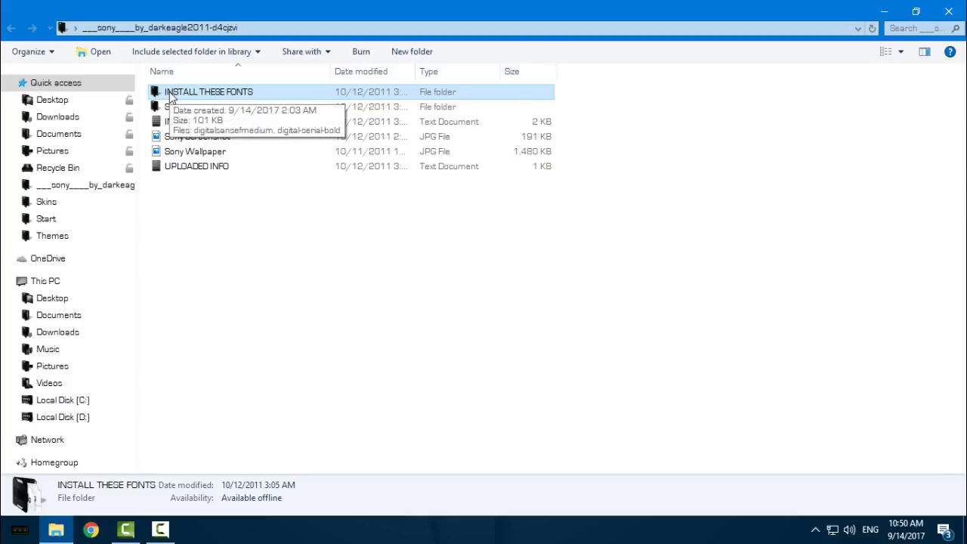
pyautogui.doubleClick(172, 93)
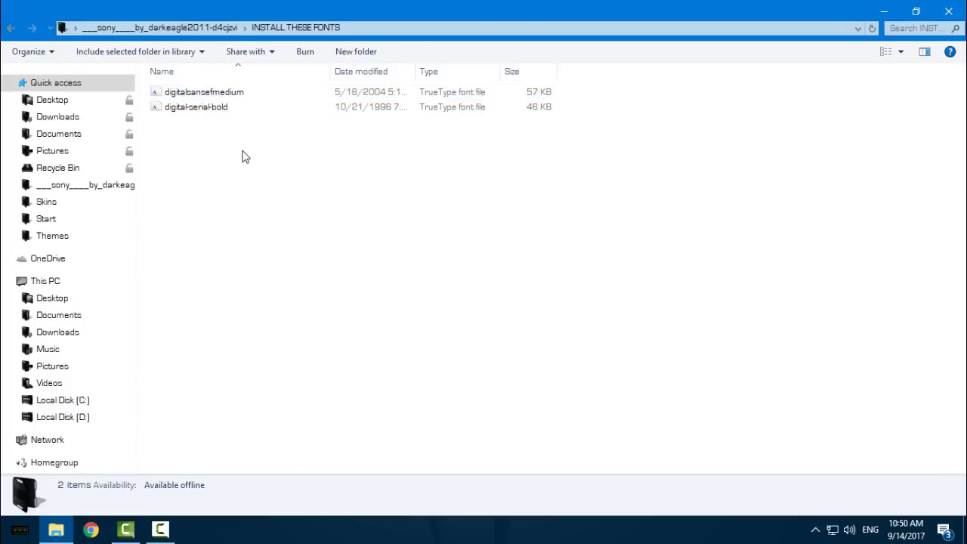
pyautogui.moveTo(242, 150); pyautogui.dragTo(165, 90)
pyautogui.rightClick(165, 90)
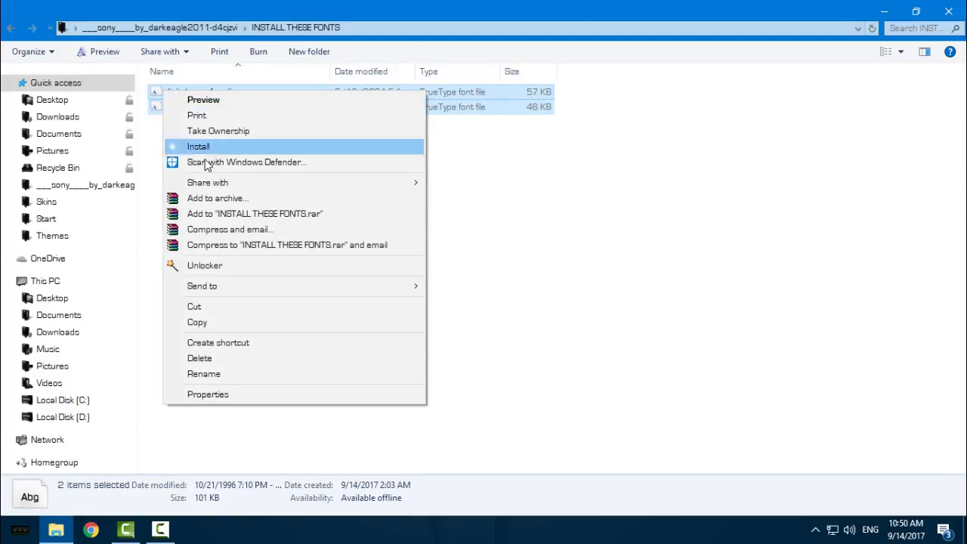
pyautogui.click(245, 145)
# Step: Return to the downloaded skin folder and copy its Sony subfolder
pyautogui.click(11, 28)
pyautogui.click(177, 107)
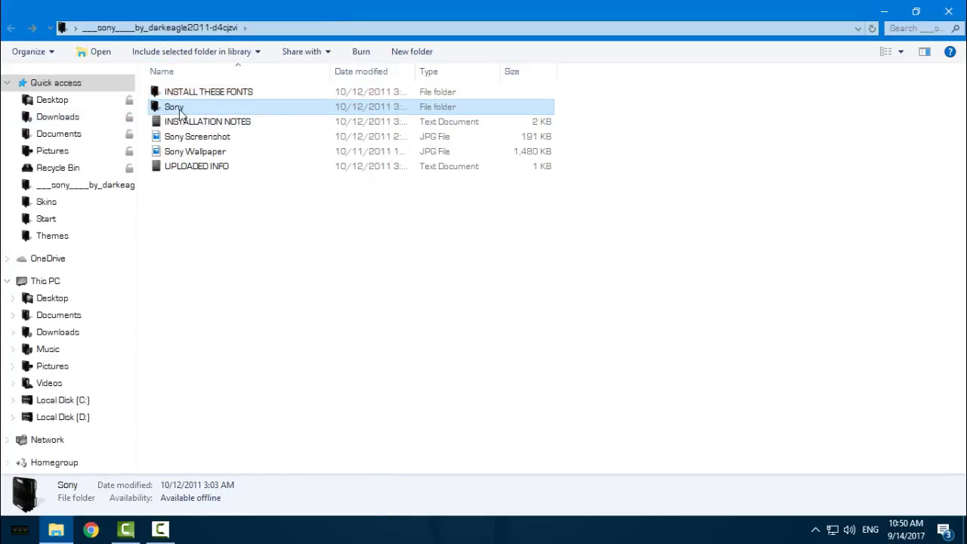
pyautogui.rightClick(180, 107)
pyautogui.click(219, 418)
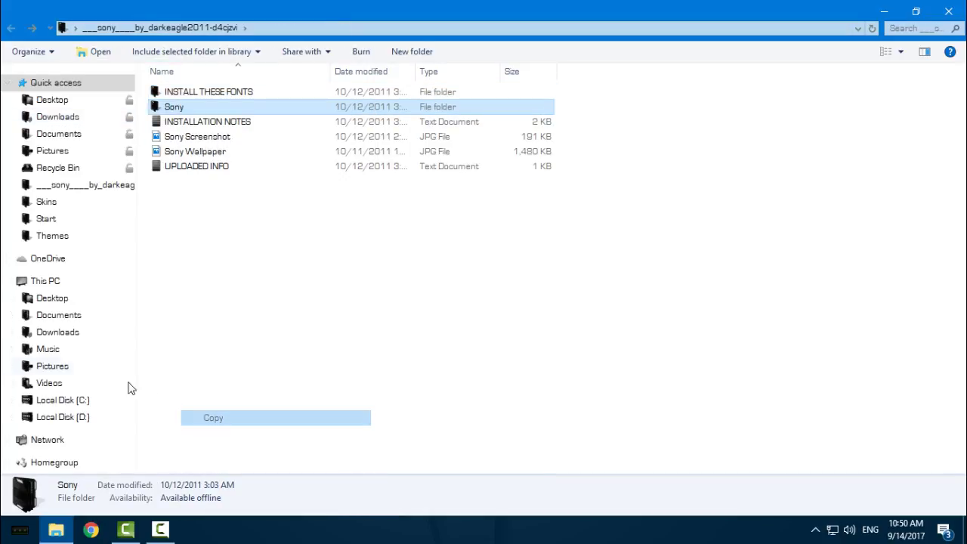
# Step: Paste the Sony folder into Documents > Rainmeter > Skins, skipping files that already exist, and close the file window
pyautogui.click(59, 315)
pyautogui.doubleClick(194, 136)
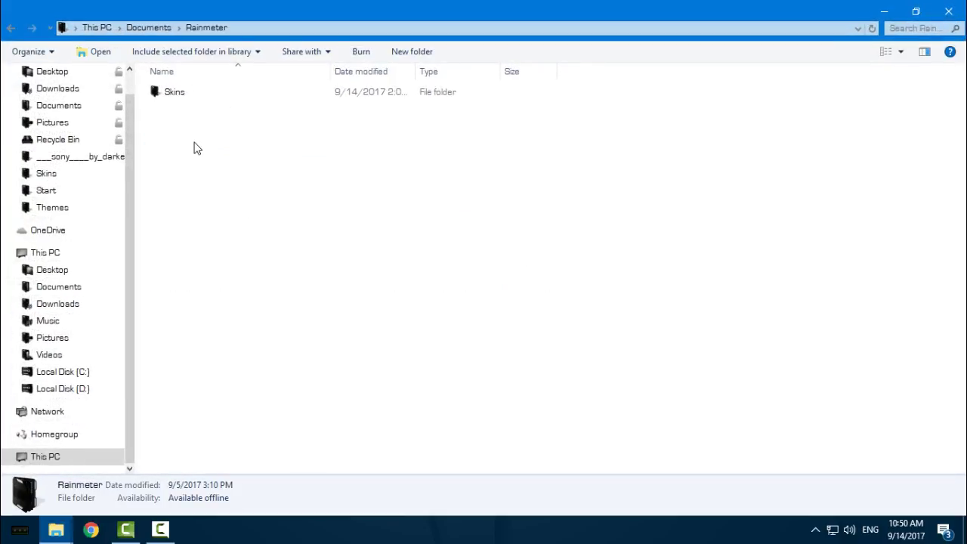
pyautogui.doubleClick(184, 103)
pyautogui.rightClick(663, 161)
pyautogui.click(724, 277)
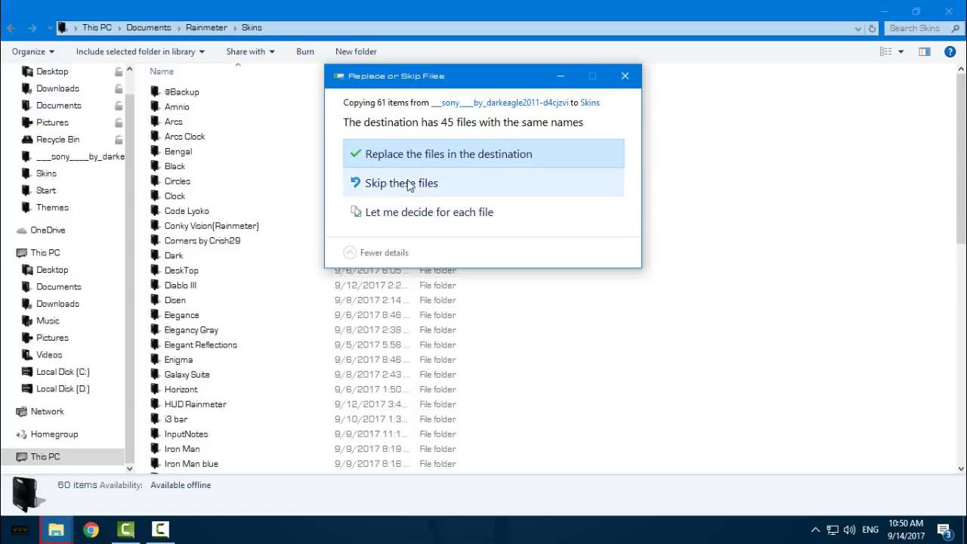
pyautogui.click(415, 189)
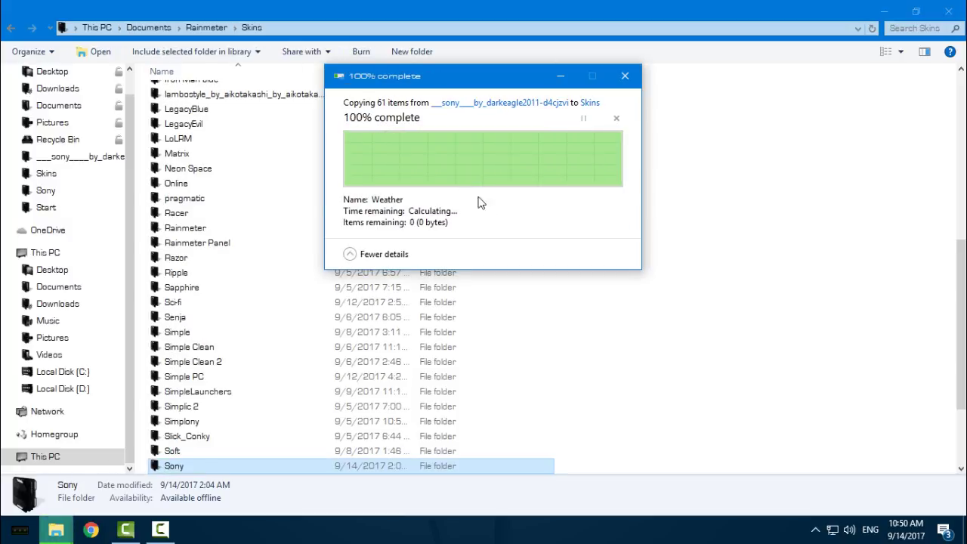
pyautogui.click(950, 11)
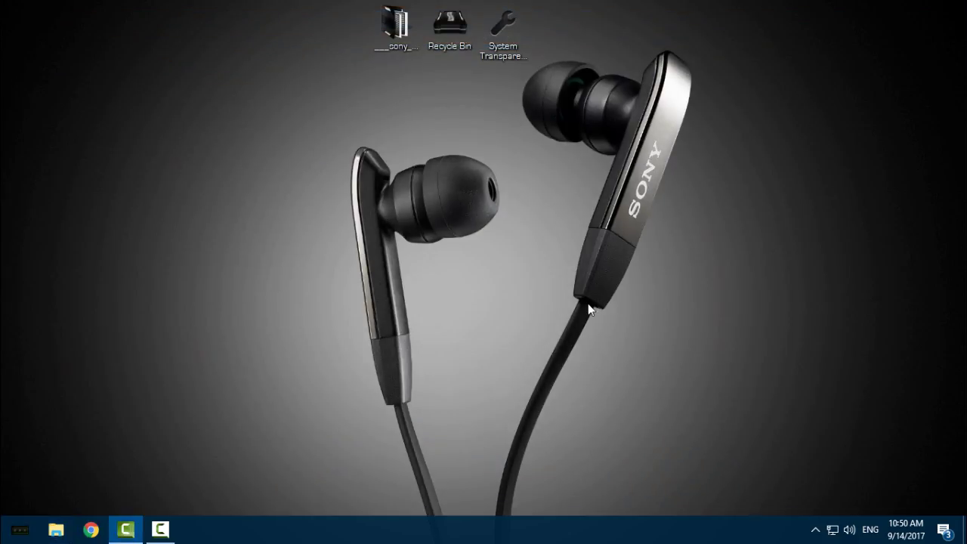
# Step: Launch Rainmeter, open its Manage window, and move the window slightly aside on the desktop
pyautogui.moveTo(530, 495)
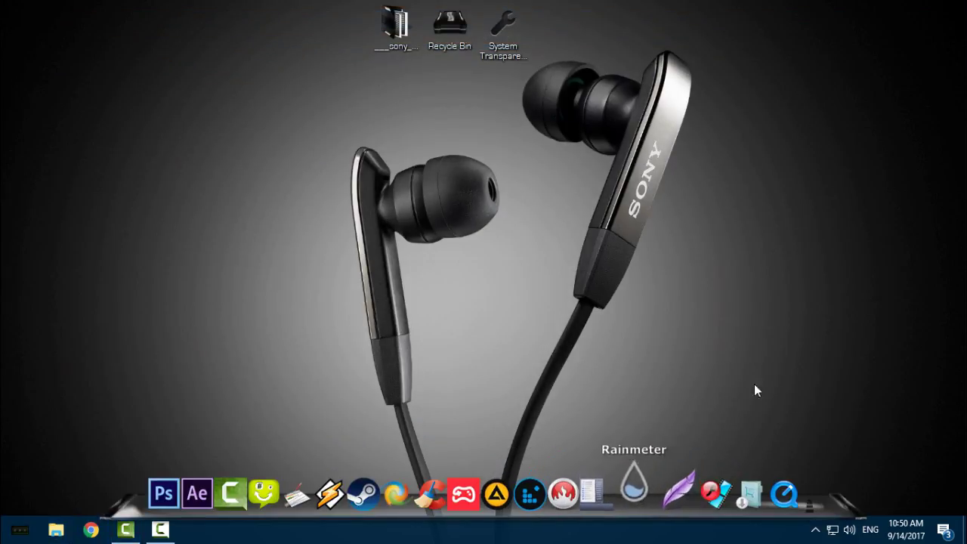
pyautogui.click(815, 530)
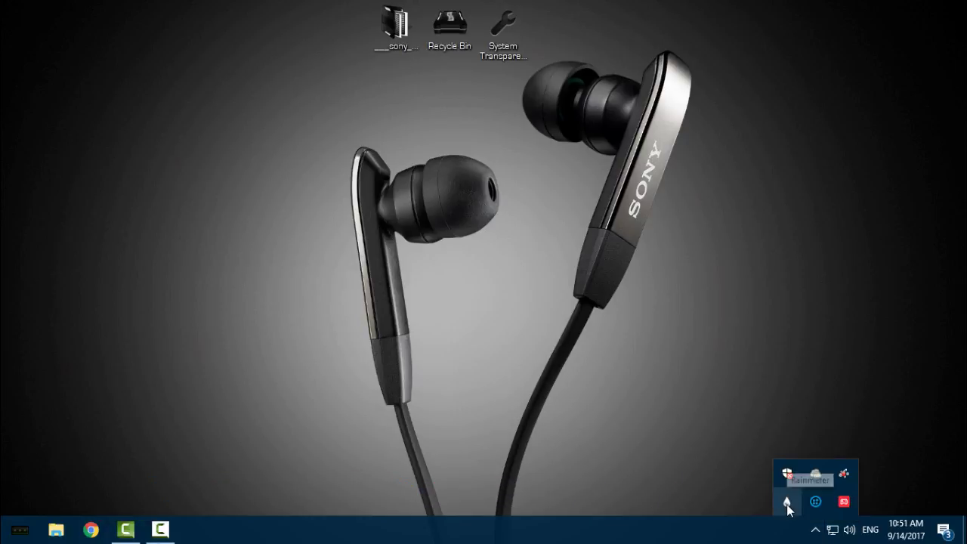
pyautogui.click(787, 504)
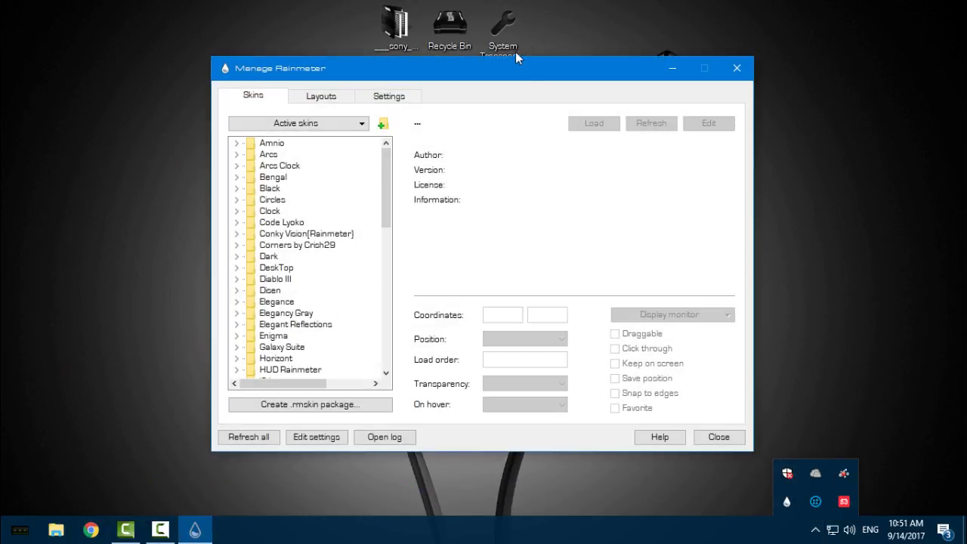
pyautogui.moveTo(532, 63); pyautogui.dragTo(610, 62)
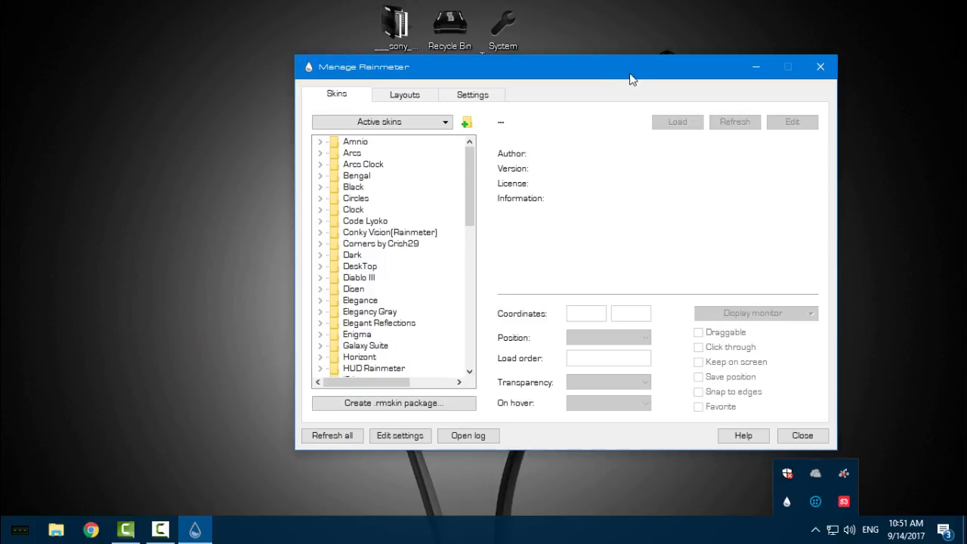
# Step: Expand the Sony folder in the skins list and load the Battery.ini skin from its Battery subfolder
pyautogui.scroll(-15, 373, 302)
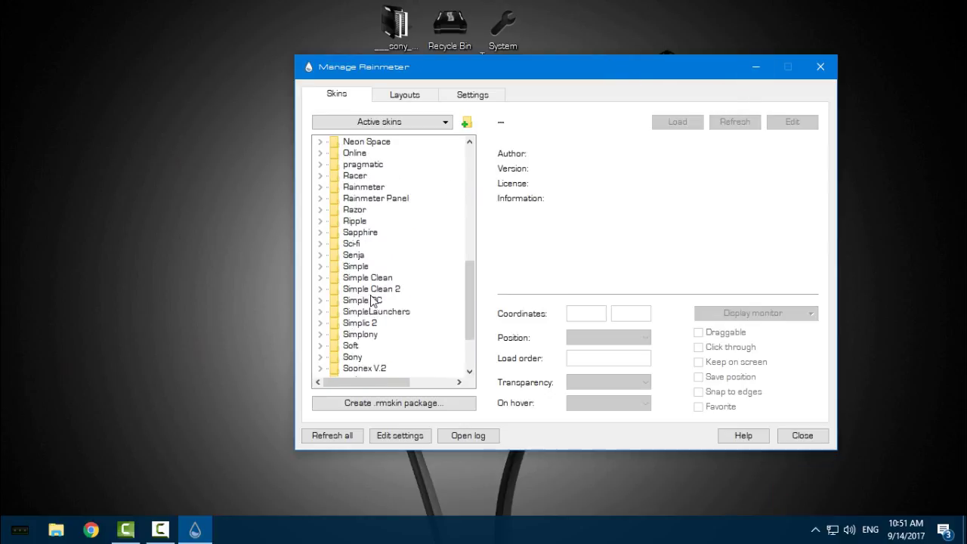
pyautogui.click(350, 279)
pyautogui.click(320, 278)
pyautogui.scroll(-1, 392, 270)
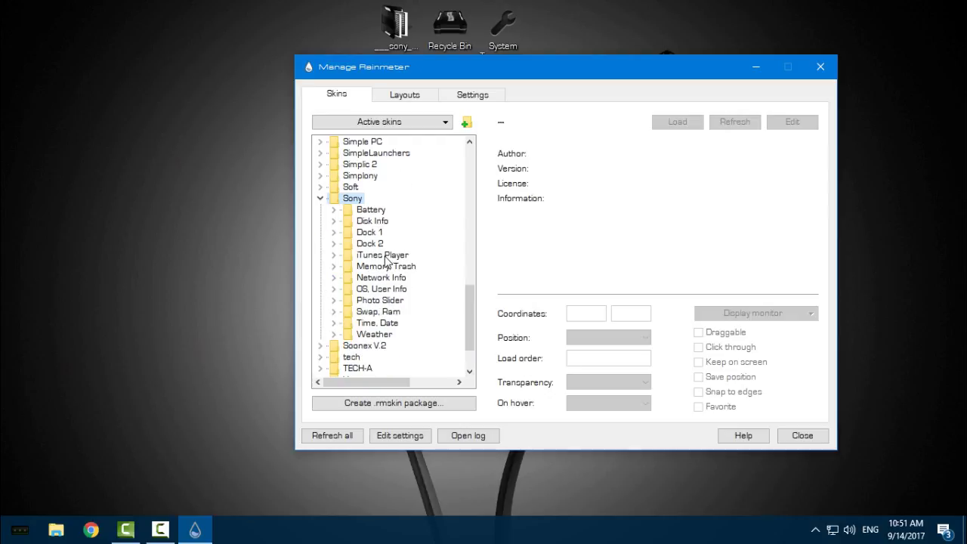
pyautogui.click(375, 211)
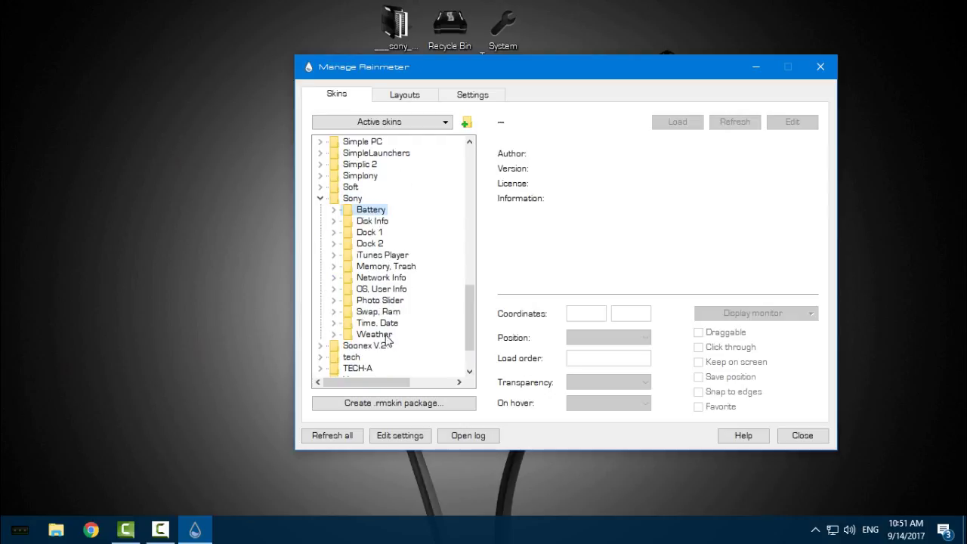
pyautogui.click(334, 211)
pyautogui.rightClick(387, 221)
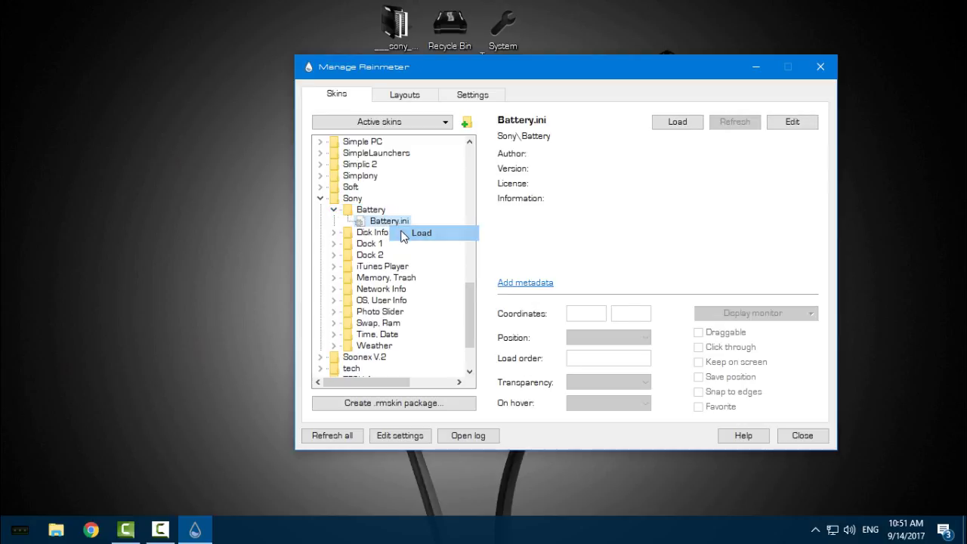
pyautogui.click(400, 232)
# Step: Load the skin in Sony's Disk Info subfolder and collapse that subfolder
pyautogui.click(334, 232)
pyautogui.rightClick(370, 234)
pyautogui.click(393, 243)
pyautogui.click(334, 220)
# Step: Load the Dock 1.ini and Dock 2.ini skins from their Sony subfolders
pyautogui.click(334, 232)
pyautogui.rightClick(351, 243)
pyautogui.click(359, 251)
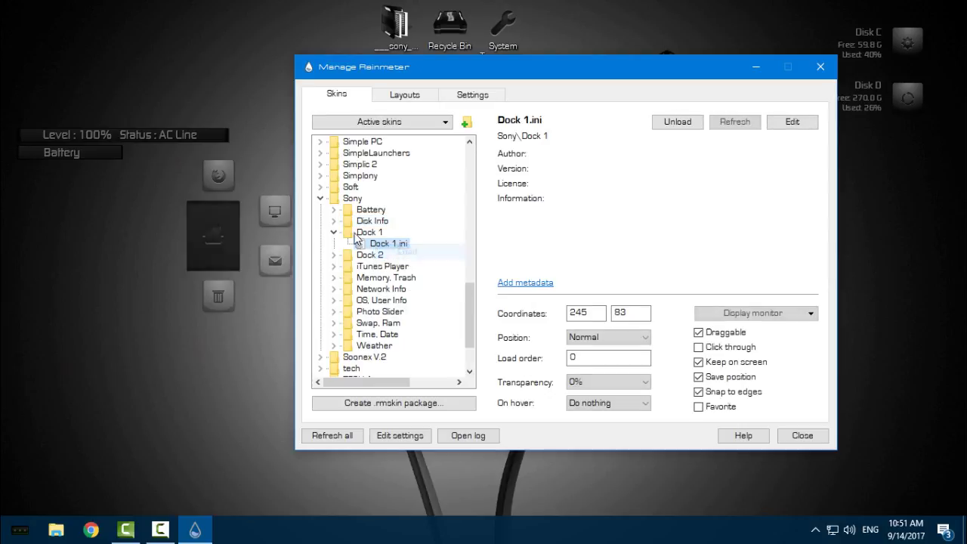
pyautogui.click(334, 232)
pyautogui.click(334, 244)
pyautogui.rightClick(369, 256)
pyautogui.click(381, 261)
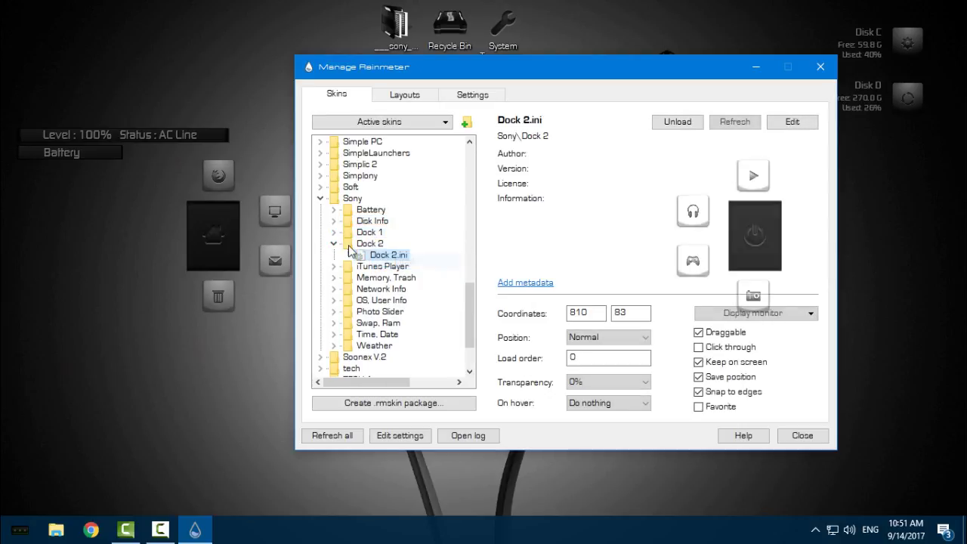
pyautogui.click(334, 244)
# Step: Load iTunes.ini from Sony's iTunes Player subfolder and Memory, Trash.ini from its Memory, Trash subfolder
pyautogui.click(334, 255)
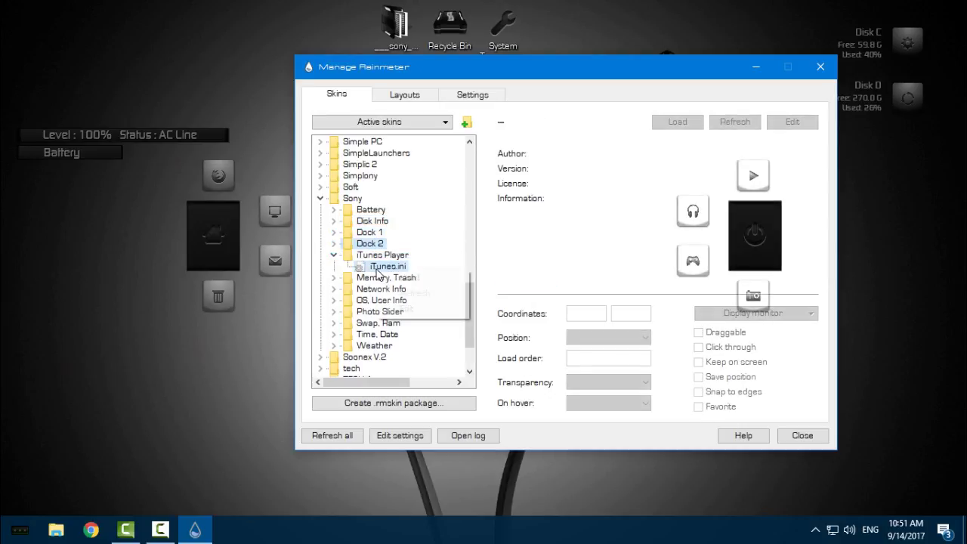
pyautogui.rightClick(368, 267)
pyautogui.click(355, 279)
pyautogui.click(334, 255)
pyautogui.click(334, 266)
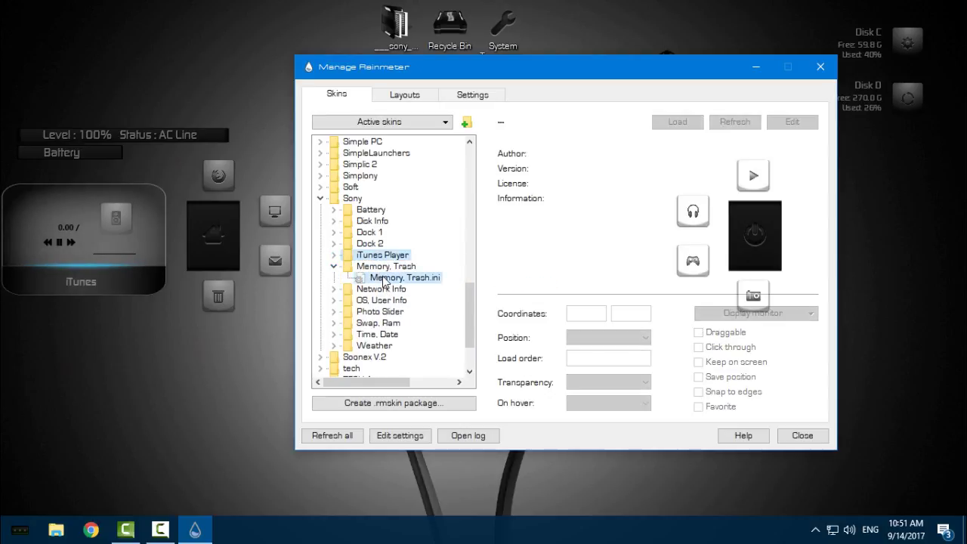
pyautogui.rightClick(393, 277)
pyautogui.click(401, 288)
pyautogui.click(334, 266)
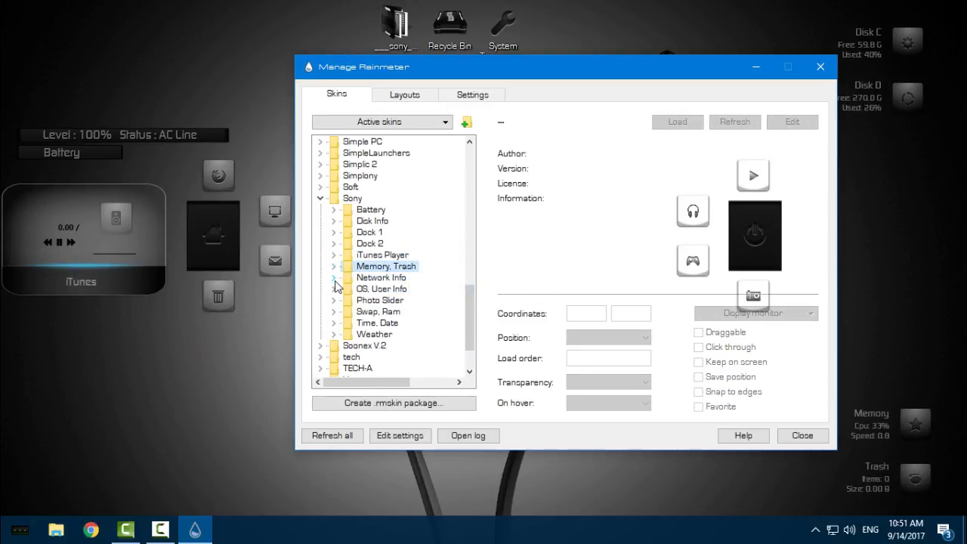
# Step: Load the Network Info.ini skin from Sony's Network Info subfolder
pyautogui.click(334, 277)
pyautogui.rightClick(375, 289)
pyautogui.click(393, 297)
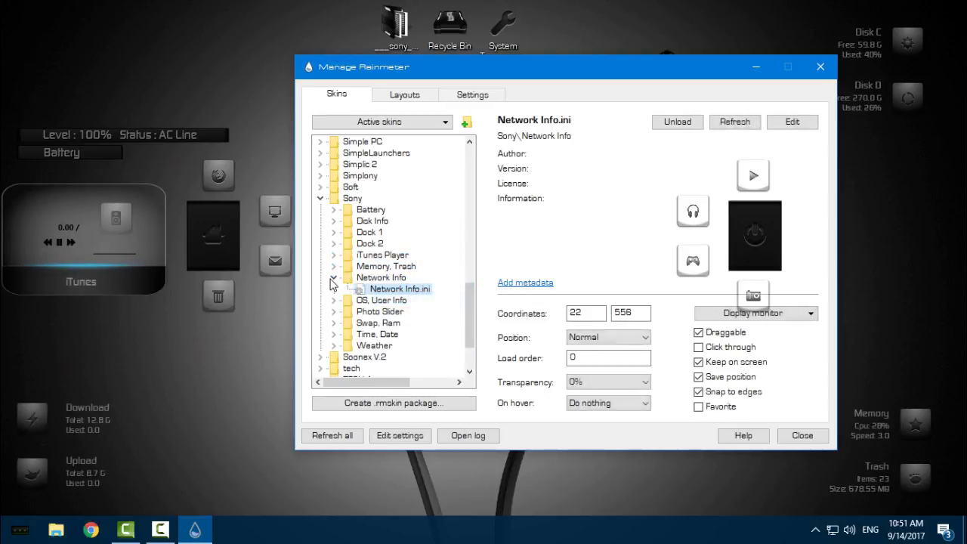
# Step: Load OS, User Info.ini from Sony's OS, User Info subfolder and the skin in its Photo Slider subfolder
pyautogui.click(334, 278)
pyautogui.click(334, 288)
pyautogui.rightClick(374, 300)
pyautogui.click(396, 310)
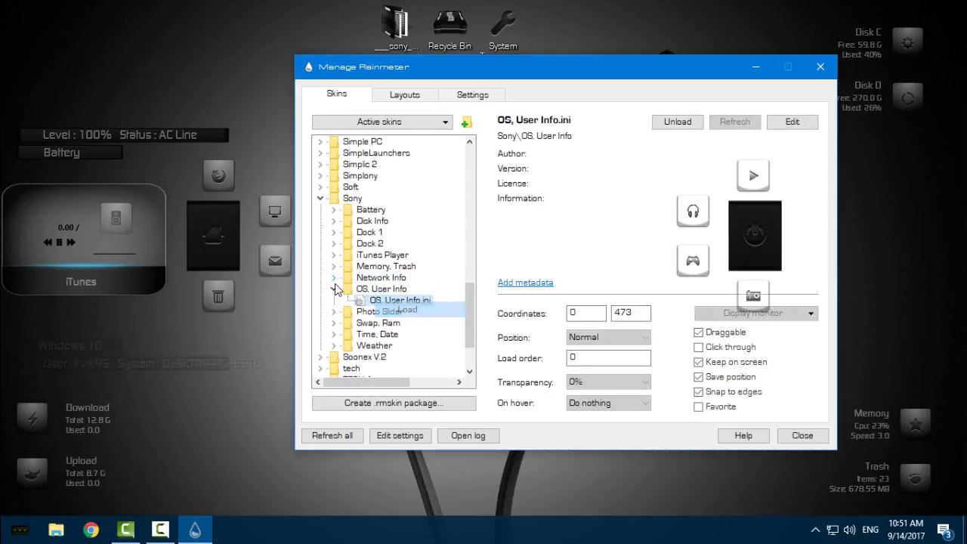
pyautogui.click(334, 289)
pyautogui.click(334, 300)
pyautogui.rightClick(370, 312)
pyautogui.click(386, 320)
# Step: Load the skins in Sony's Swap, Ram and Time, Date subfolders
pyautogui.click(334, 300)
pyautogui.click(334, 311)
pyautogui.rightClick(374, 322)
pyautogui.click(390, 332)
pyautogui.click(334, 311)
pyautogui.click(334, 323)
pyautogui.rightClick(374, 334)
pyautogui.click(387, 345)
# Step: Load the Weather.ini skin from Sony's Weather subfolder and minimize the skin manager
pyautogui.click(334, 323)
pyautogui.click(334, 335)
pyautogui.rightClick(370, 345)
pyautogui.click(384, 356)
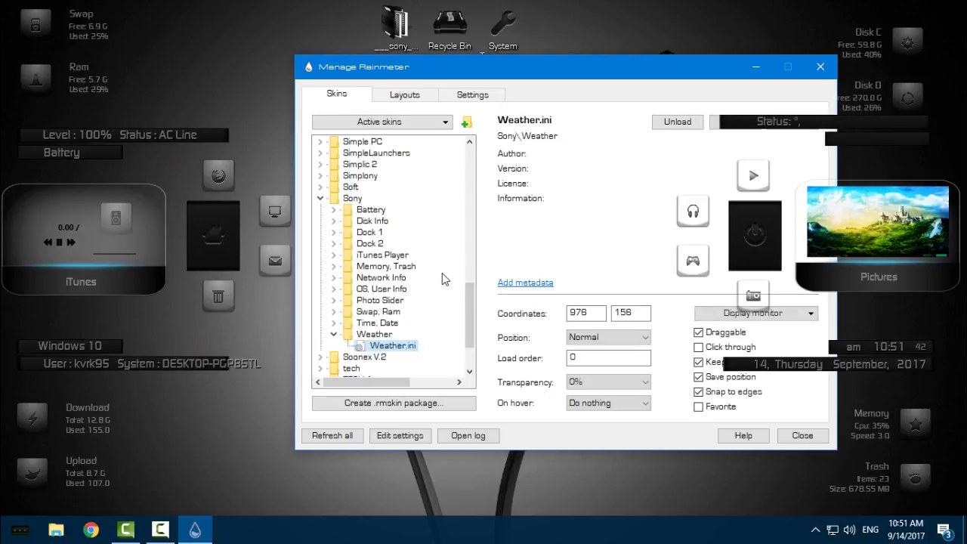
pyautogui.click(756, 66)
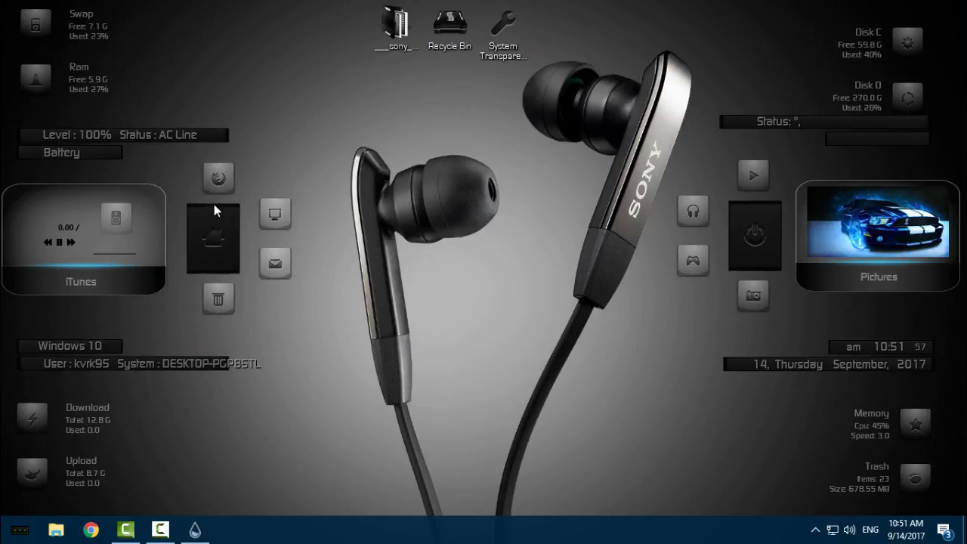
# Step: Nudge the Firefox-and-mail dock slightly upward on the desktop and close the skin manager
pyautogui.moveTo(214, 204)
pyautogui.mouseDown()
pyautogui.moveTo(540, 192)
pyautogui.moveTo(329, 242)
pyautogui.moveTo(227, 211)
pyautogui.moveTo(238, 208)
pyautogui.moveTo(209, 209)
pyautogui.moveTo(222, 200)
pyautogui.moveTo(204, 201)
pyautogui.moveTo(231, 208)
pyautogui.moveTo(201, 196)
pyautogui.moveTo(210, 199)
pyautogui.mouseUp()
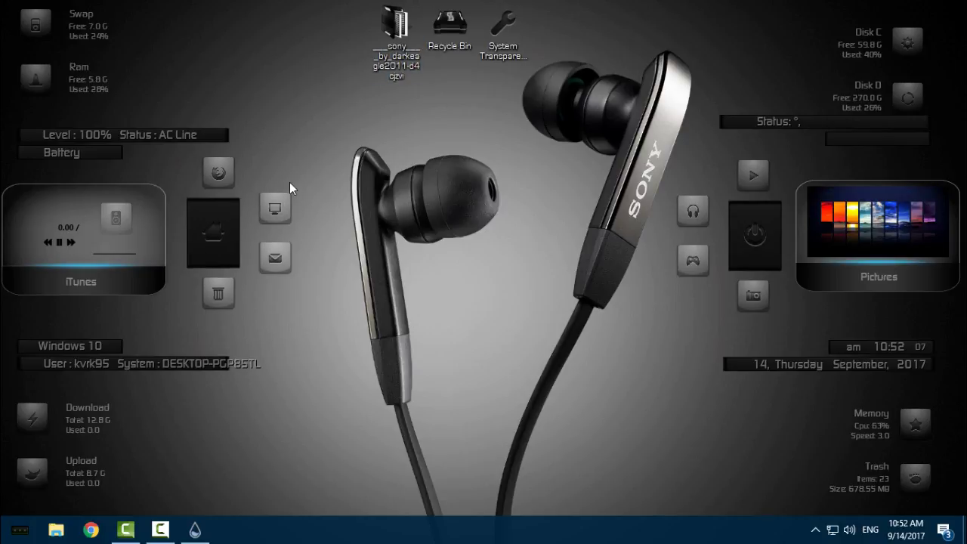
pyautogui.click(195, 530)
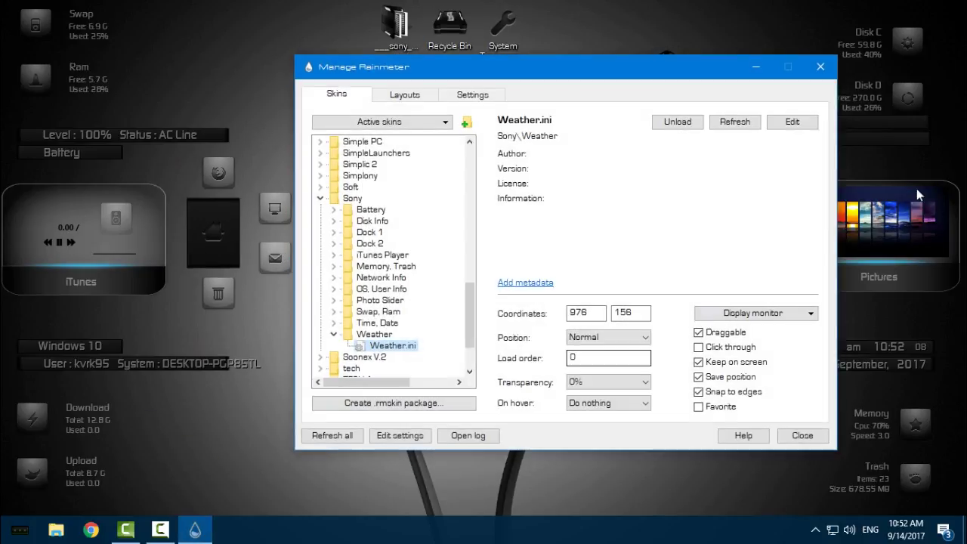
pyautogui.click(821, 67)
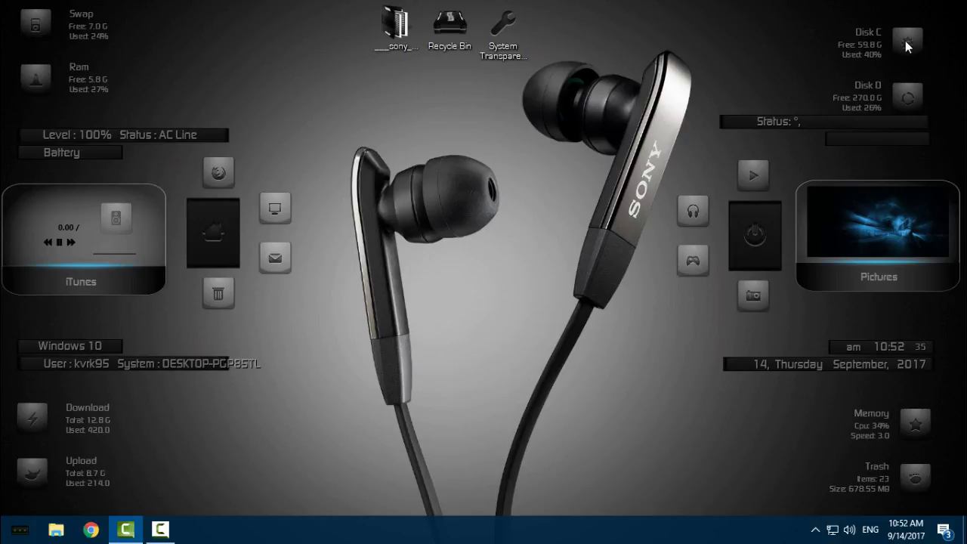
# Step: Unload the Weather skin, and open and close Windows Media Player from the second dock
pyautogui.rightClick(799, 124)
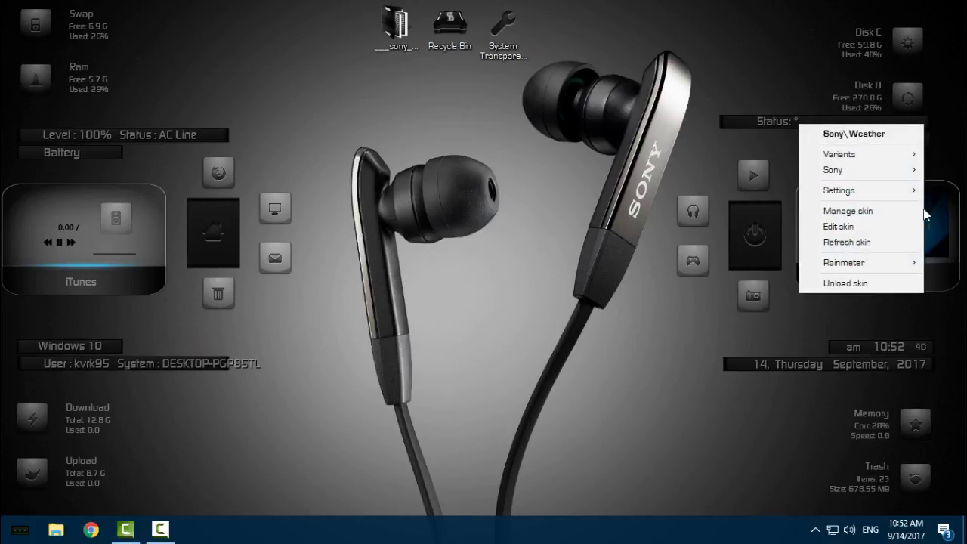
pyautogui.click(839, 283)
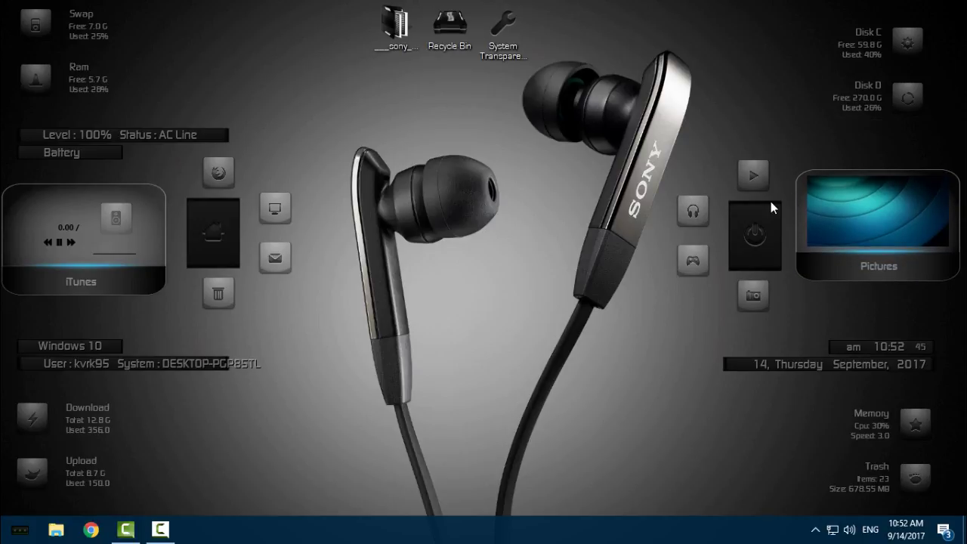
pyautogui.click(754, 159)
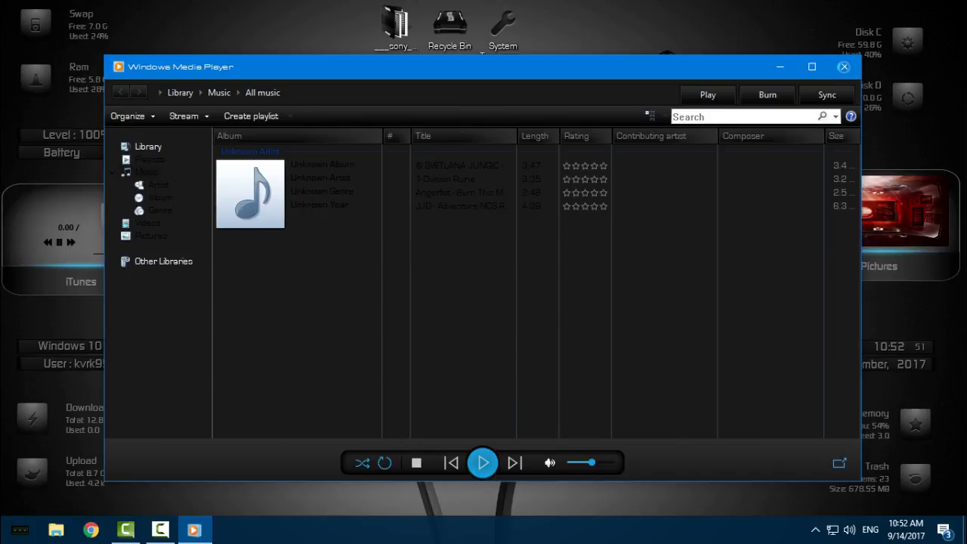
pyautogui.click(844, 67)
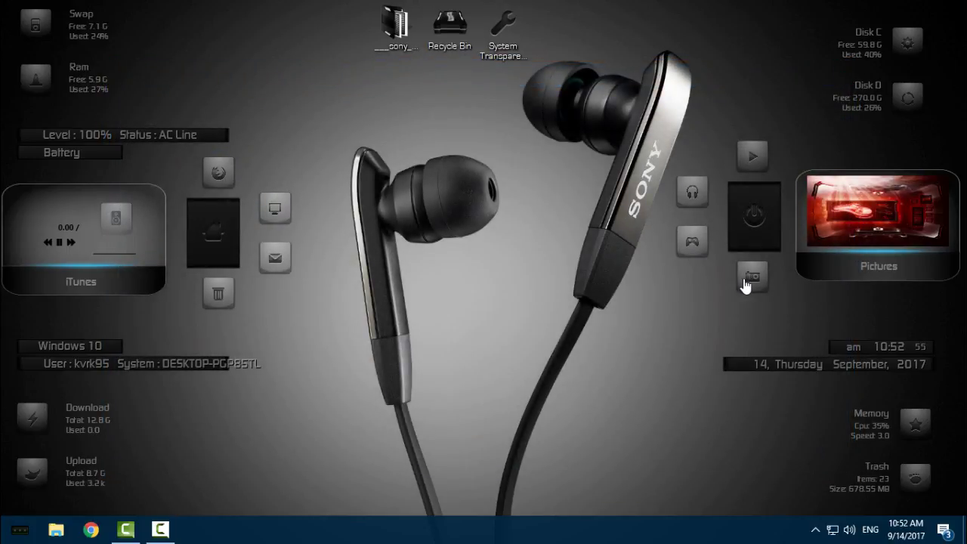
# Step: Open the Photo Slider skin's configuration file for editing, examine its ImagePath value and minimize the file
pyautogui.rightClick(873, 208)
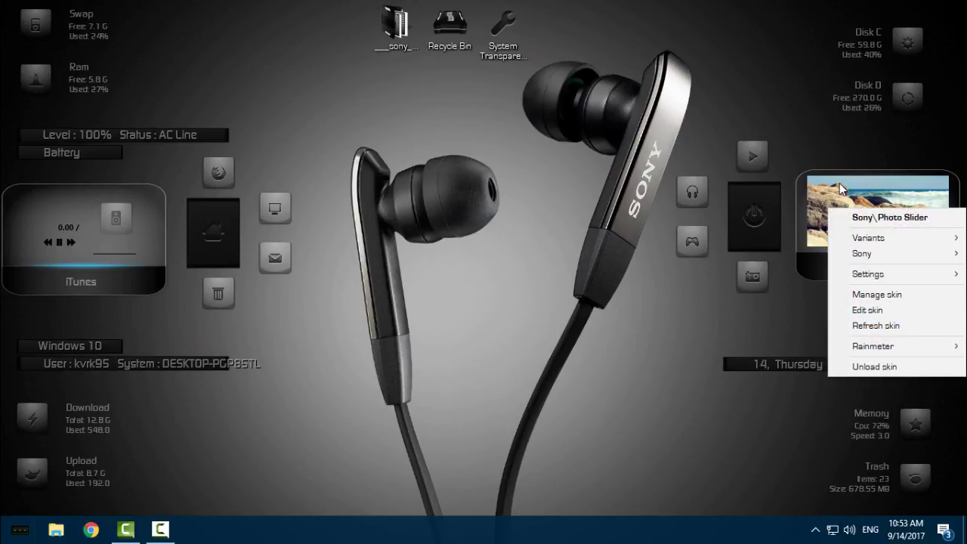
pyautogui.click(827, 131)
pyautogui.rightClick(862, 191)
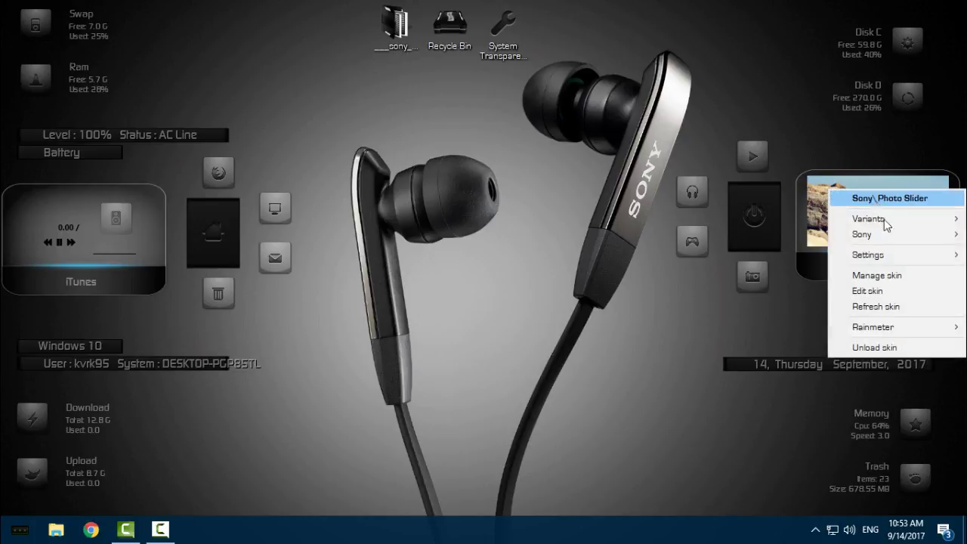
pyautogui.click(895, 290)
pyautogui.moveTo(680, 65); pyautogui.dragTo(589, 77)
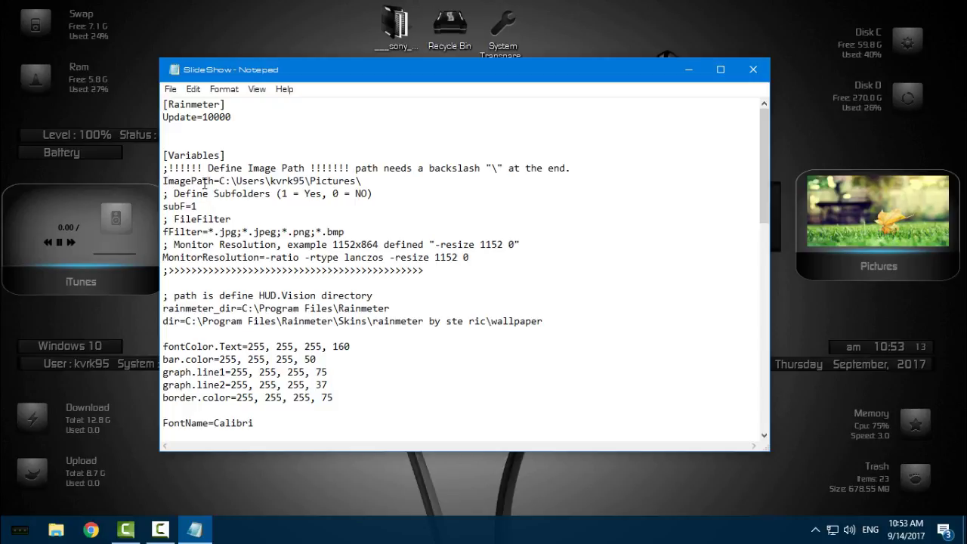
pyautogui.moveTo(220, 182); pyautogui.dragTo(395, 177)
pyautogui.click(382, 177)
pyautogui.click(696, 73)
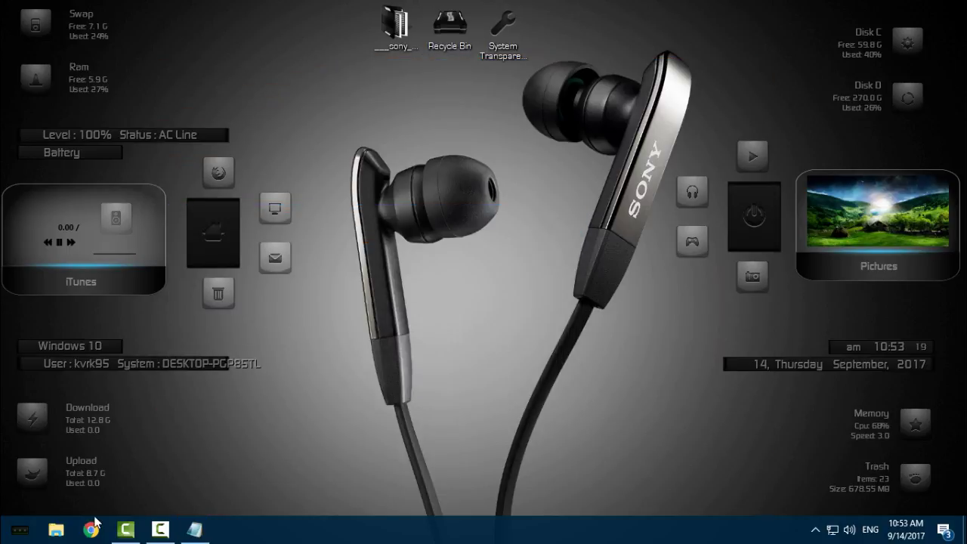
# Step: Browse in File Explorer from C:\Users through the user's profile folder to the Pictures folder
pyautogui.click(59, 530)
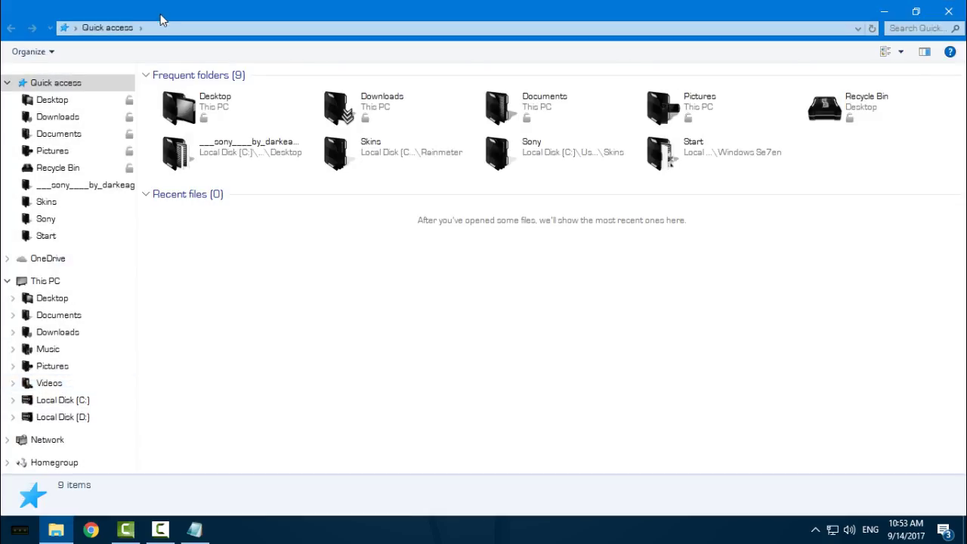
pyautogui.click(169, 27)
pyautogui.write('C')
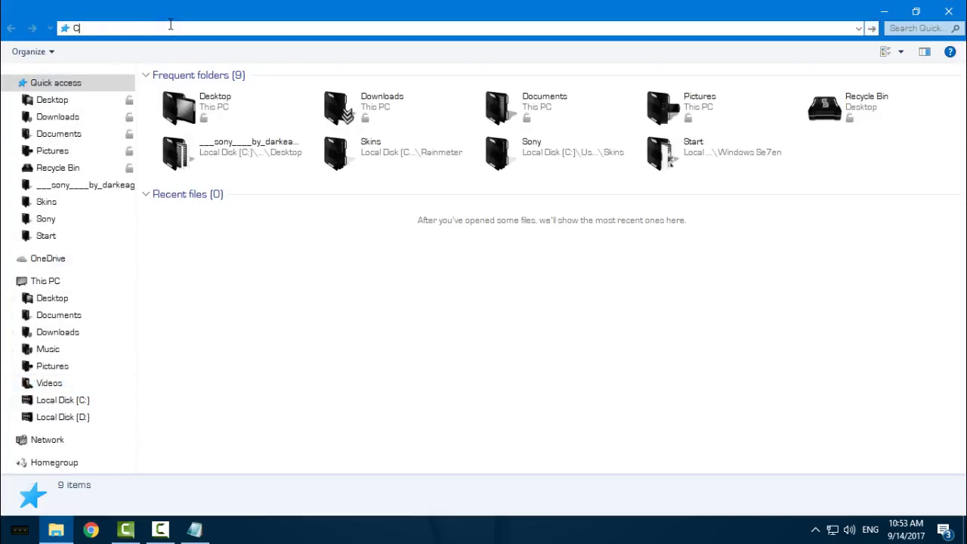
pyautogui.write(':\\')
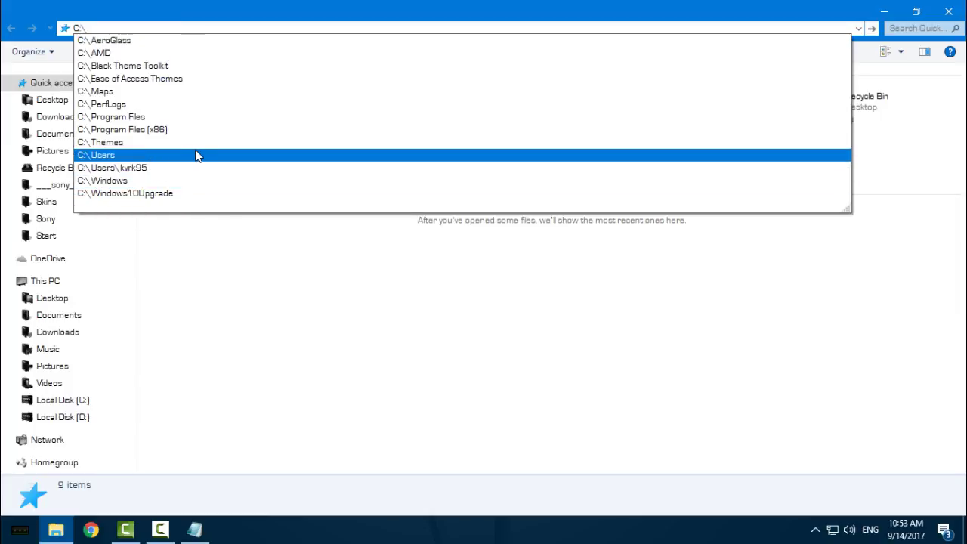
pyautogui.click(194, 155)
pyautogui.click(195, 96)
pyautogui.doubleClick(195, 97)
pyautogui.click(203, 228)
pyautogui.doubleClick(204, 228)
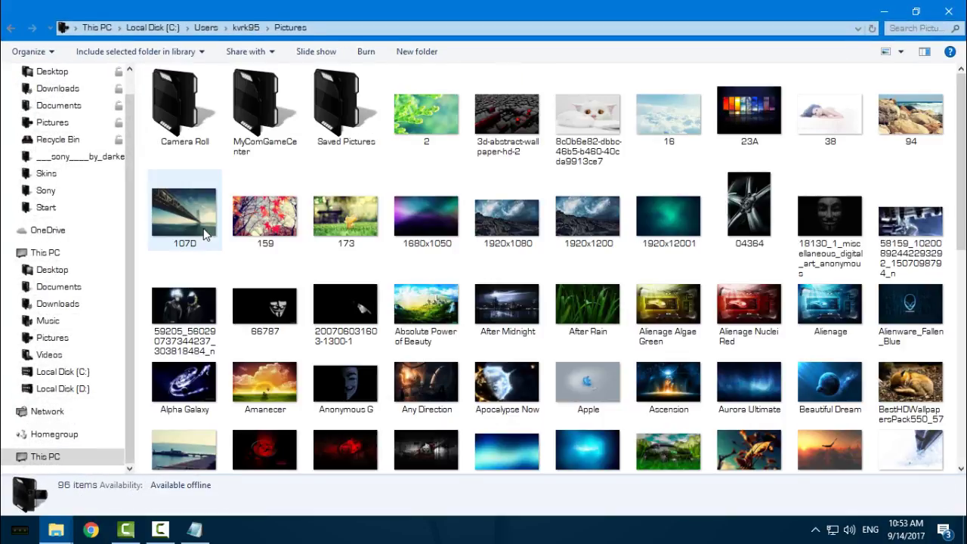
# Step: Copy the full path of the Pictures folder, close that folder and return to the SlideShow file in Notepad
pyautogui.click(348, 29)
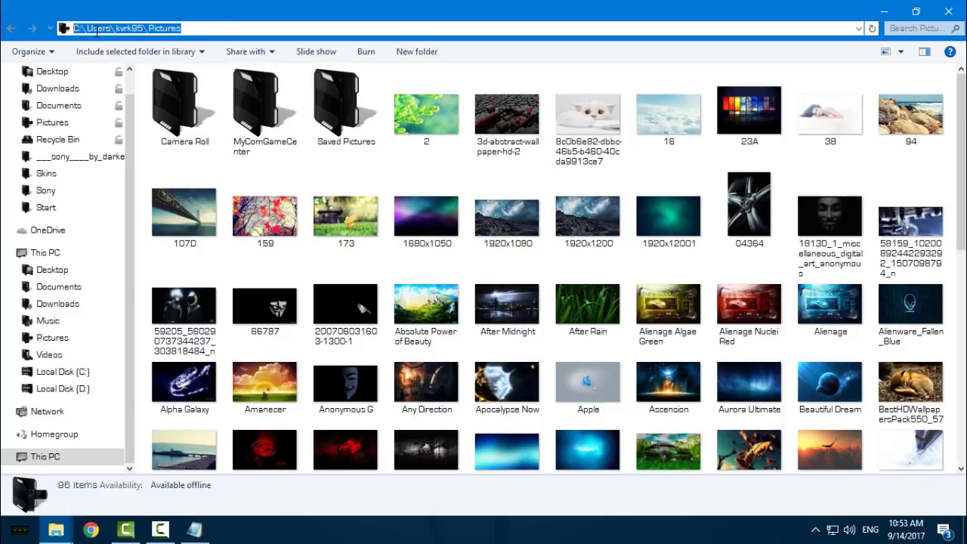
pyautogui.rightClick(97, 31)
pyautogui.click(154, 77)
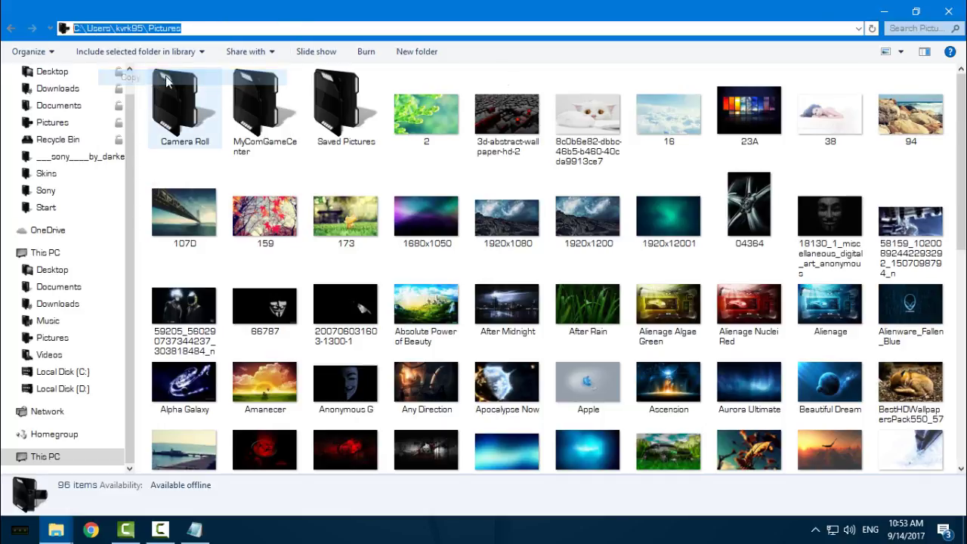
pyautogui.click(950, 11)
pyautogui.click(195, 529)
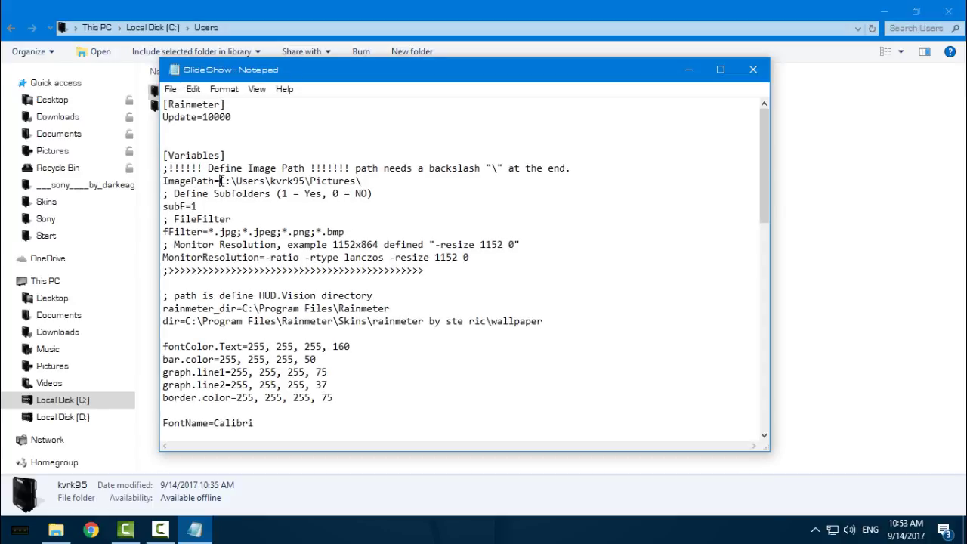
# Step: Replace the ImagePath value with the copied Pictures path, save the SlideShow file and close the open windows
pyautogui.moveTo(221, 181); pyautogui.dragTo(408, 181)
pyautogui.hotkey('ctrl', 'v')
pyautogui.click(170, 89)
pyautogui.click(198, 138)
pyautogui.click(754, 69)
pyautogui.click(950, 12)
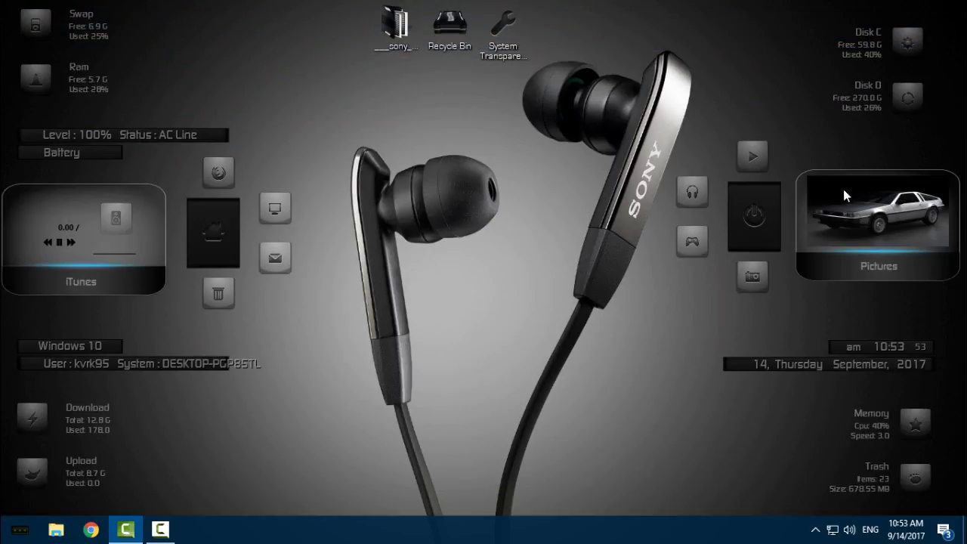
# Step: Refresh the Photo Slider skin on the desktop
pyautogui.rightClick(802, 221)
pyautogui.click(843, 335)
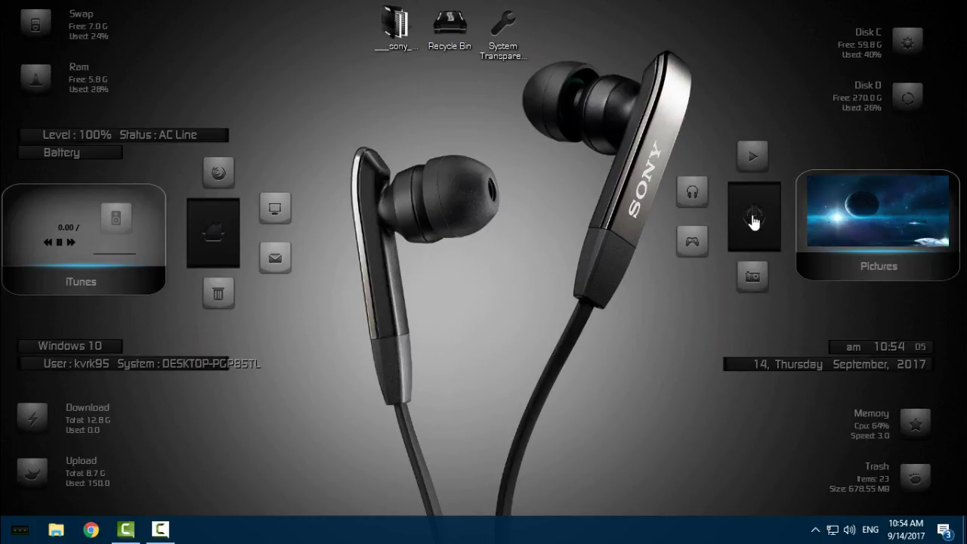
pyautogui.click(213, 238)
pyautogui.click(269, 141)
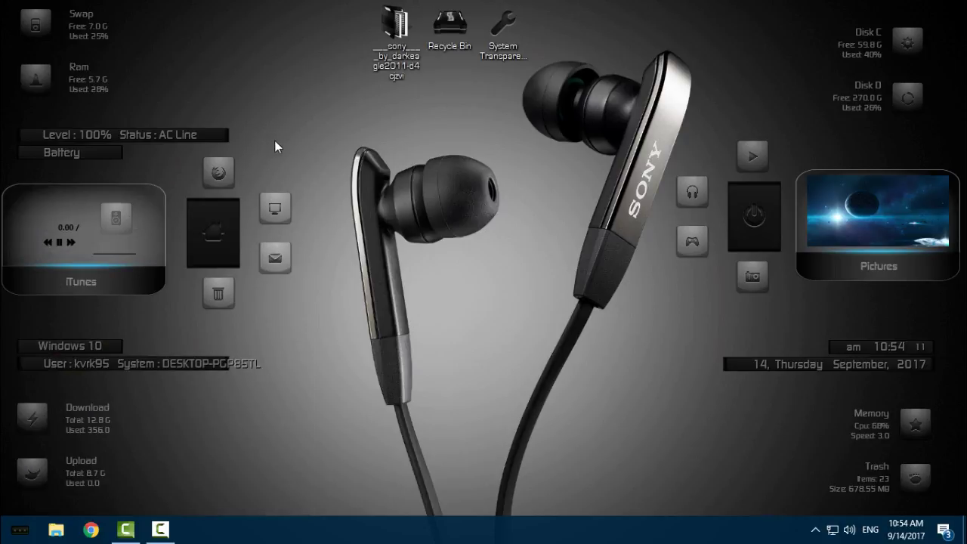